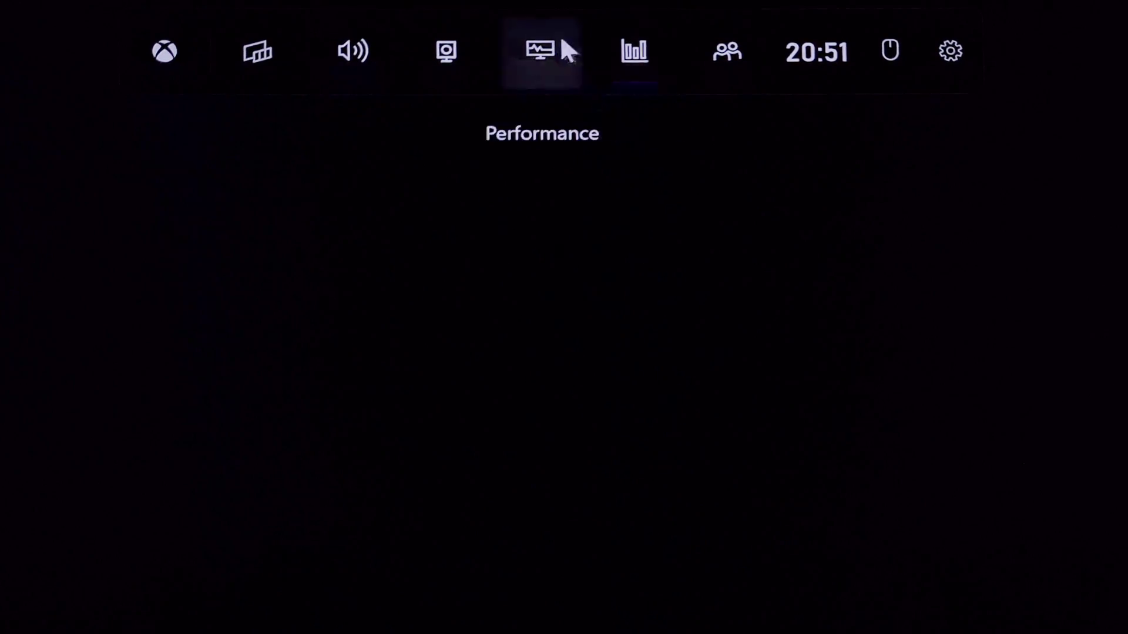
- Expand the Game Bar Performance widget and add CPU, GPU and VRAM to its metrics
{"action": "left_click", "coordinate": [549, 59]}
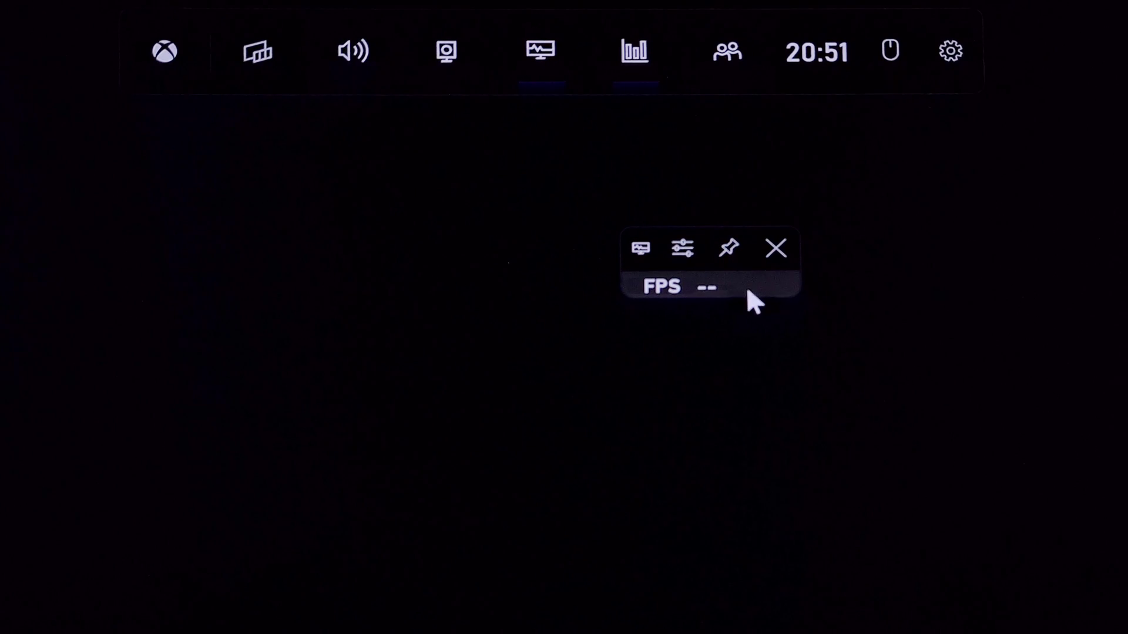
{"action": "left_click", "coordinate": [766, 300]}
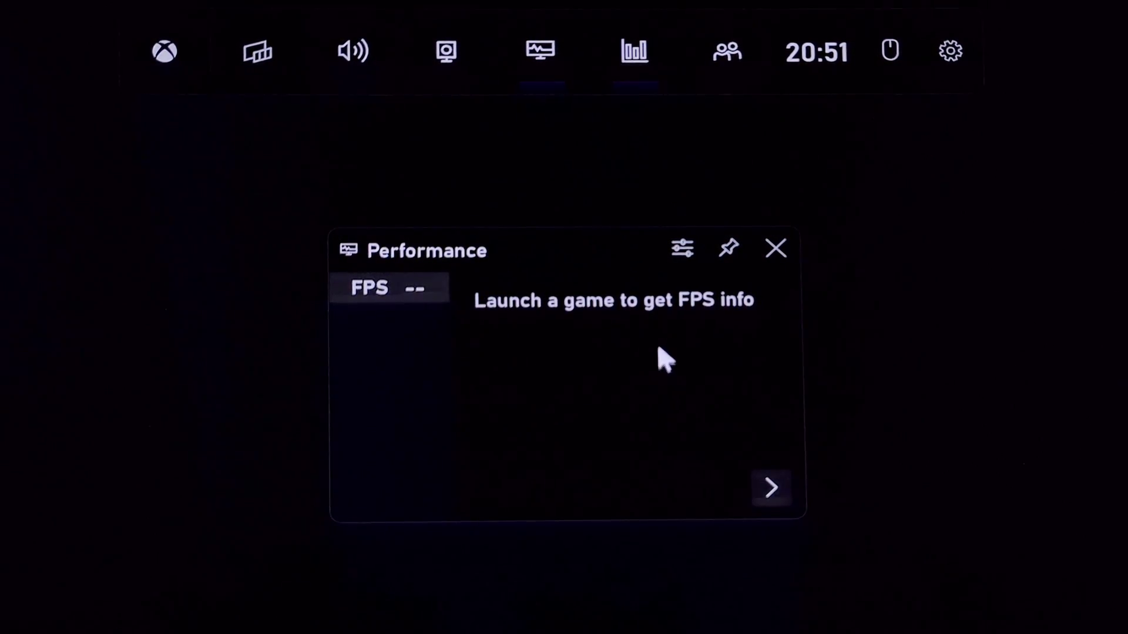
{"action": "left_click", "coordinate": [683, 249]}
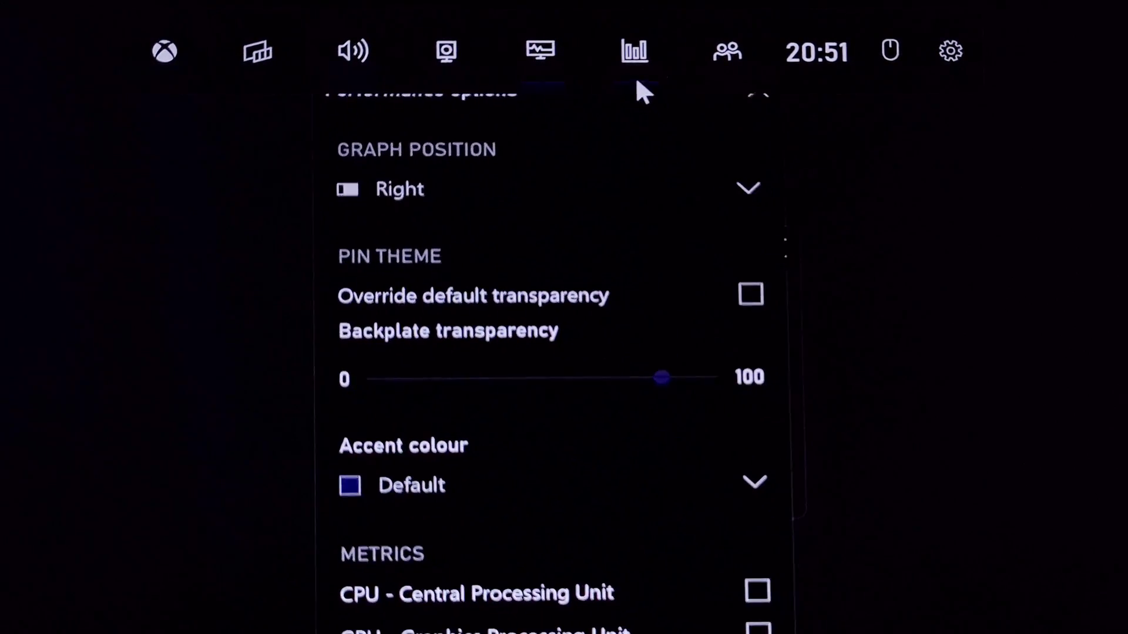
{"action": "scroll", "coordinate": [692, 378], "scroll_direction": "down", "scroll_amount": 1}
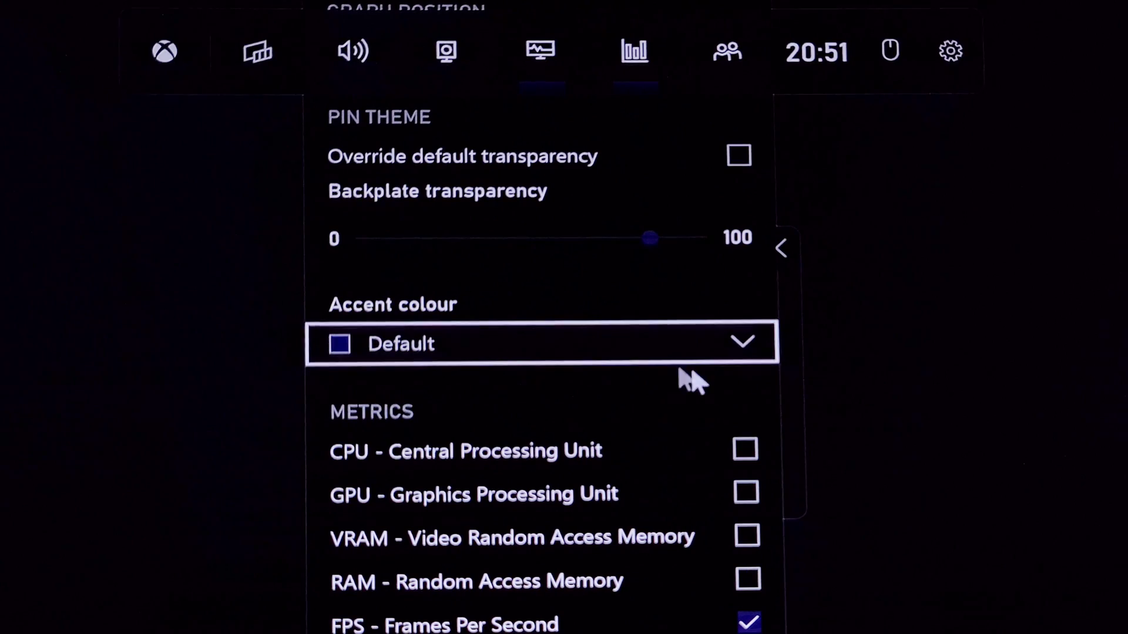
{"action": "left_click", "coordinate": [755, 452]}
{"action": "scroll", "coordinate": [749, 488], "scroll_direction": "up", "scroll_amount": 1}
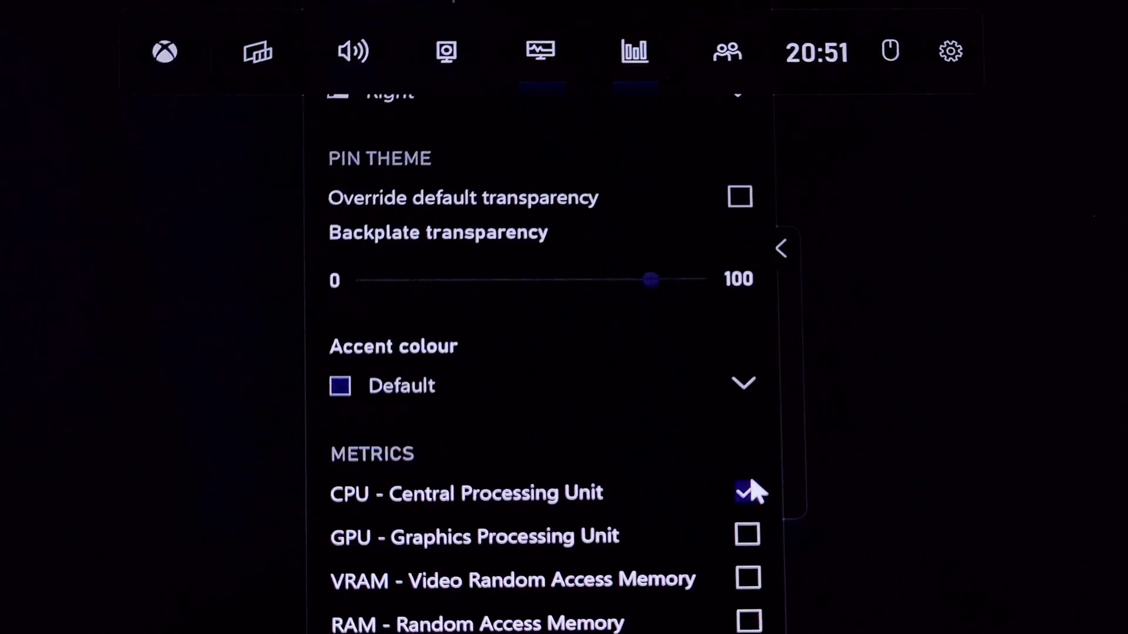
{"action": "left_click", "coordinate": [748, 535]}
{"action": "left_click", "coordinate": [747, 578]}
{"action": "scroll", "coordinate": [682, 200], "scroll_direction": "down", "scroll_amount": 1}
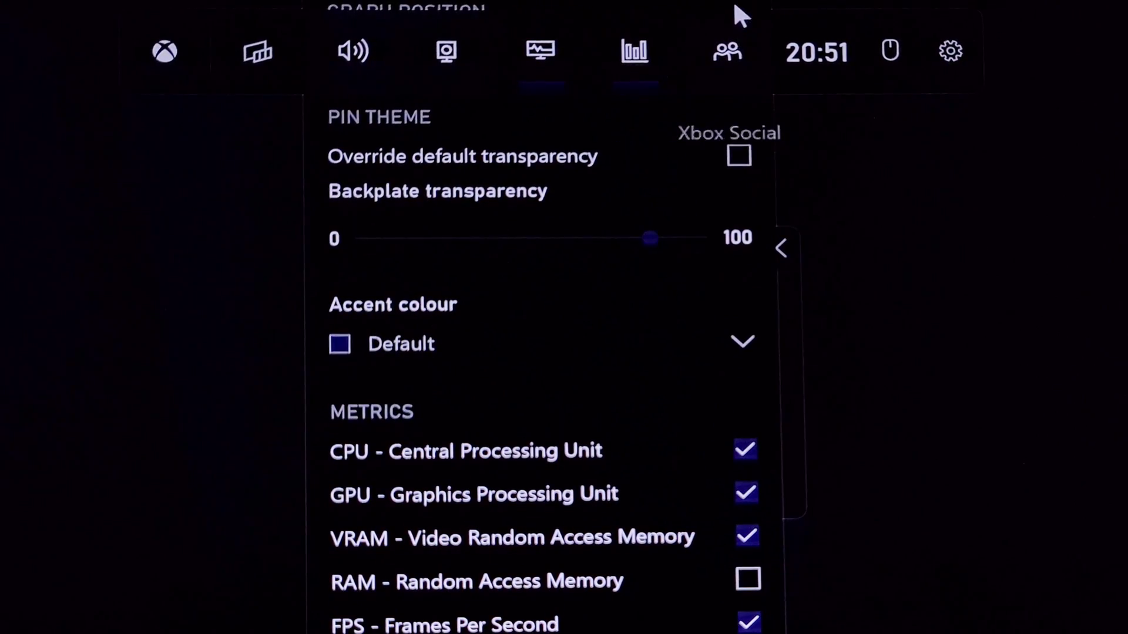
{"action": "scroll", "coordinate": [705, 235], "scroll_direction": "up", "scroll_amount": 1}
{"action": "left_click", "coordinate": [781, 249]}
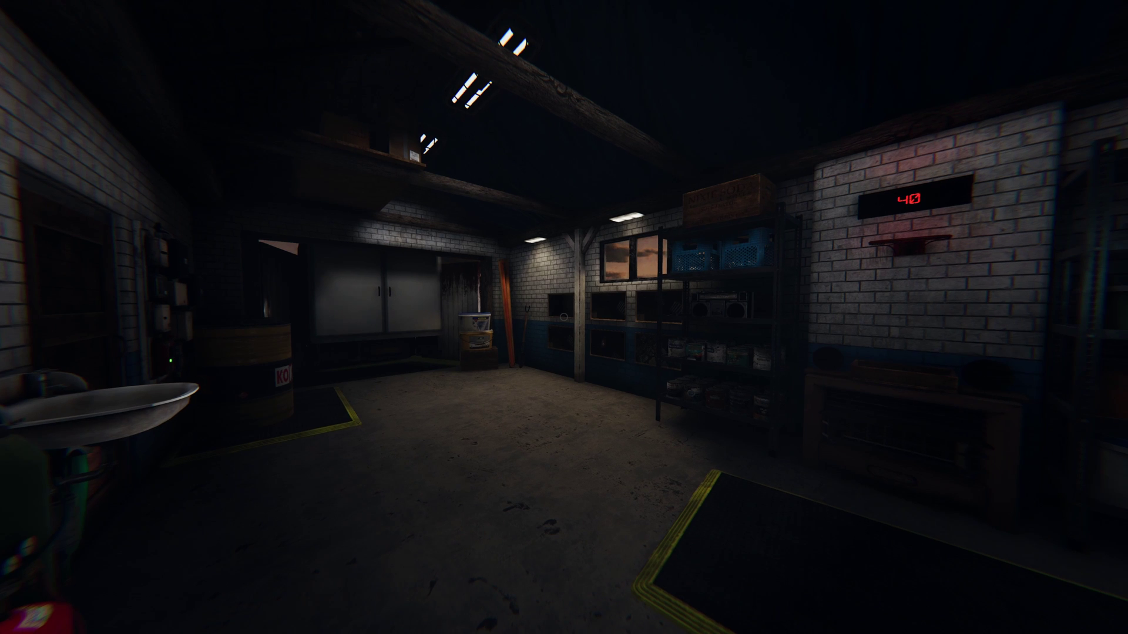
- In the Steam overlay, set the in-game FPS counter to Top-left with high contrast color
{"action": "key", "text": "shift+Tab"}
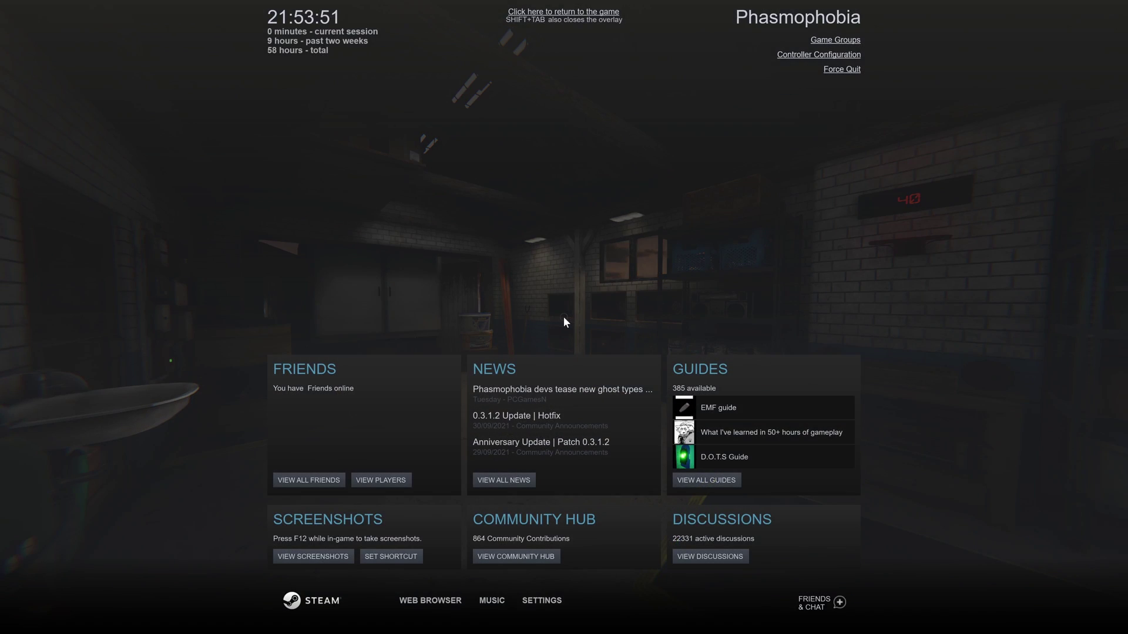
{"action": "left_click", "coordinate": [546, 605]}
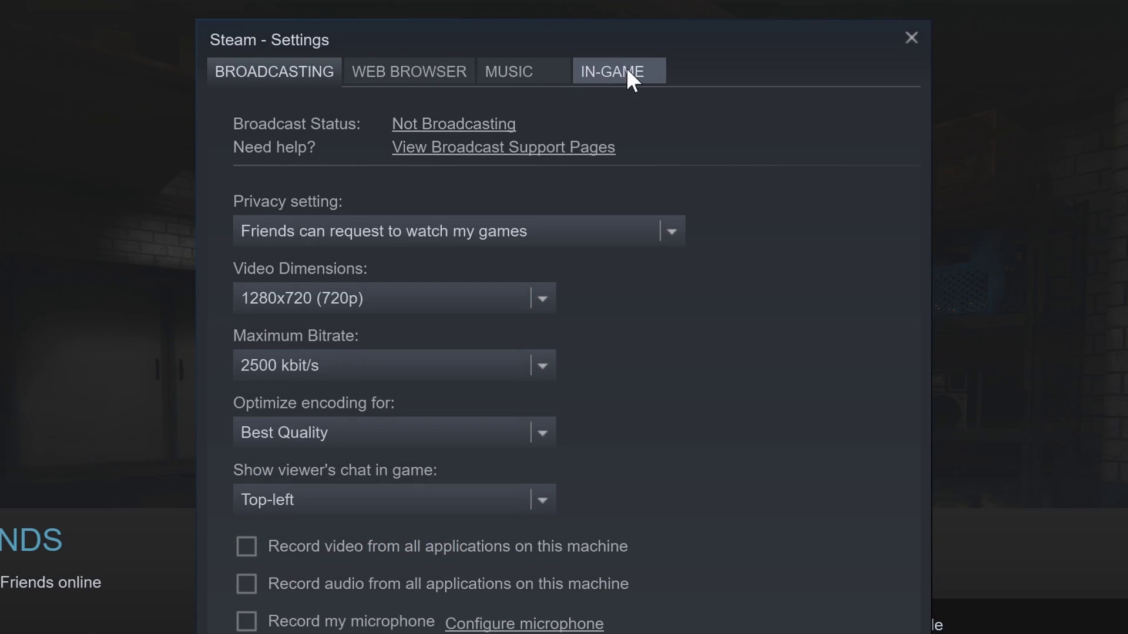
{"action": "left_click", "coordinate": [626, 68]}
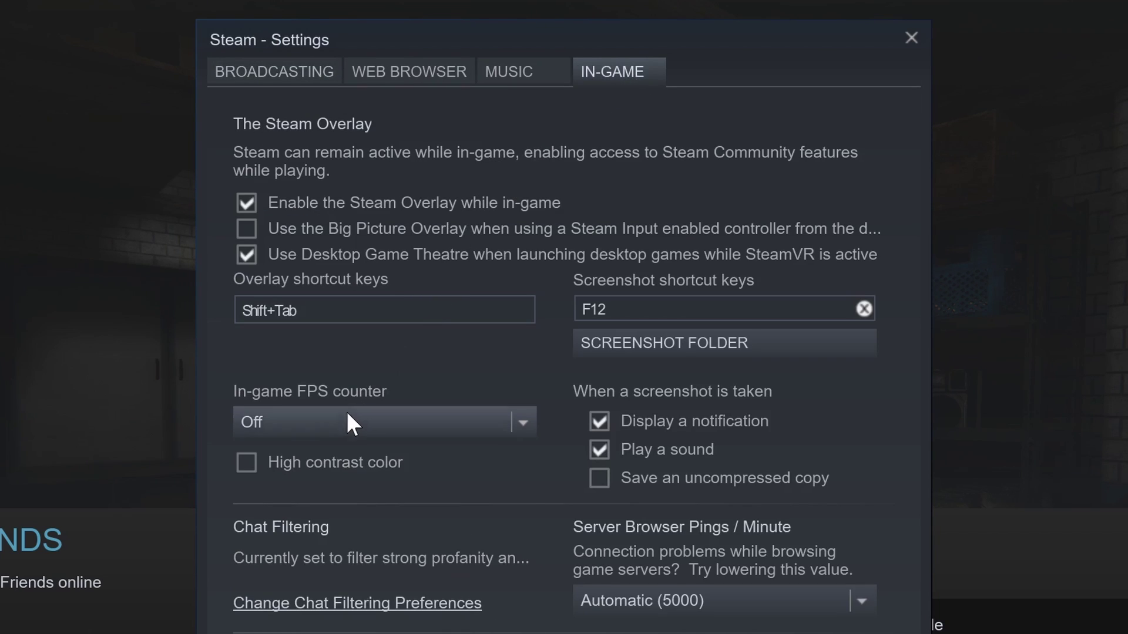
{"action": "left_click", "coordinate": [414, 420]}
{"action": "left_click", "coordinate": [306, 481]}
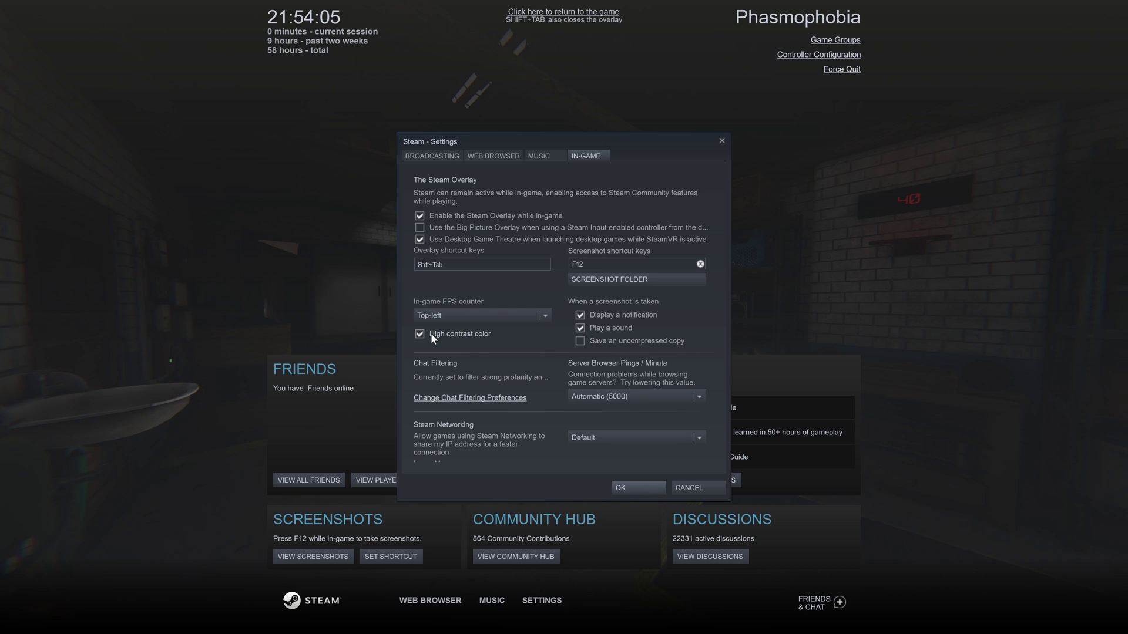
{"action": "left_click", "coordinate": [277, 460]}
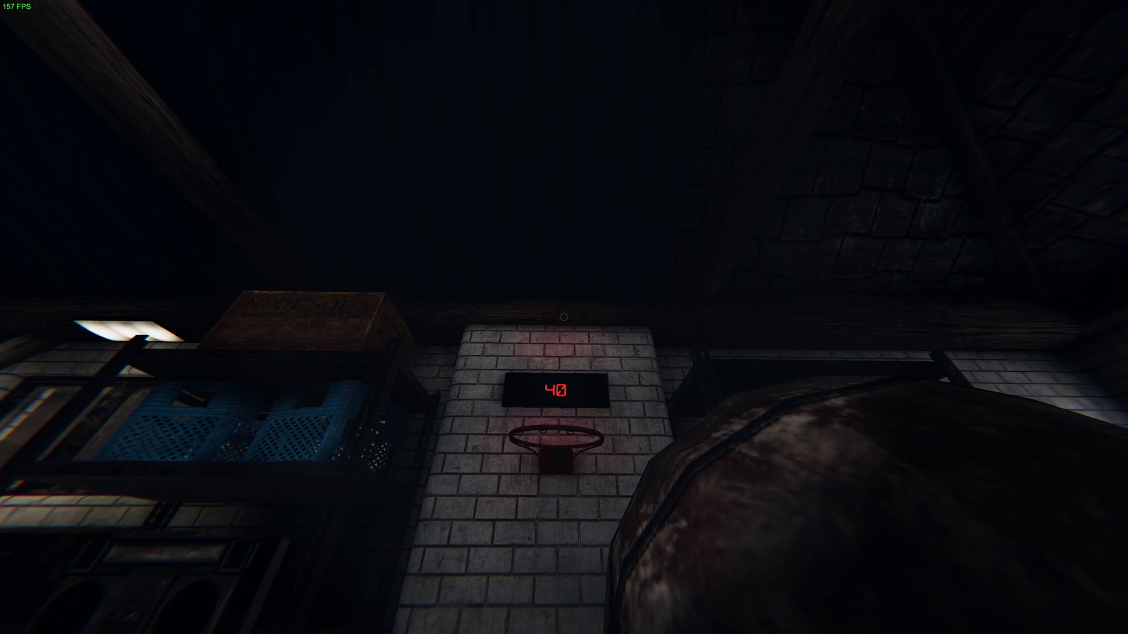
{"action": "left_click", "coordinate": [563, 318]}
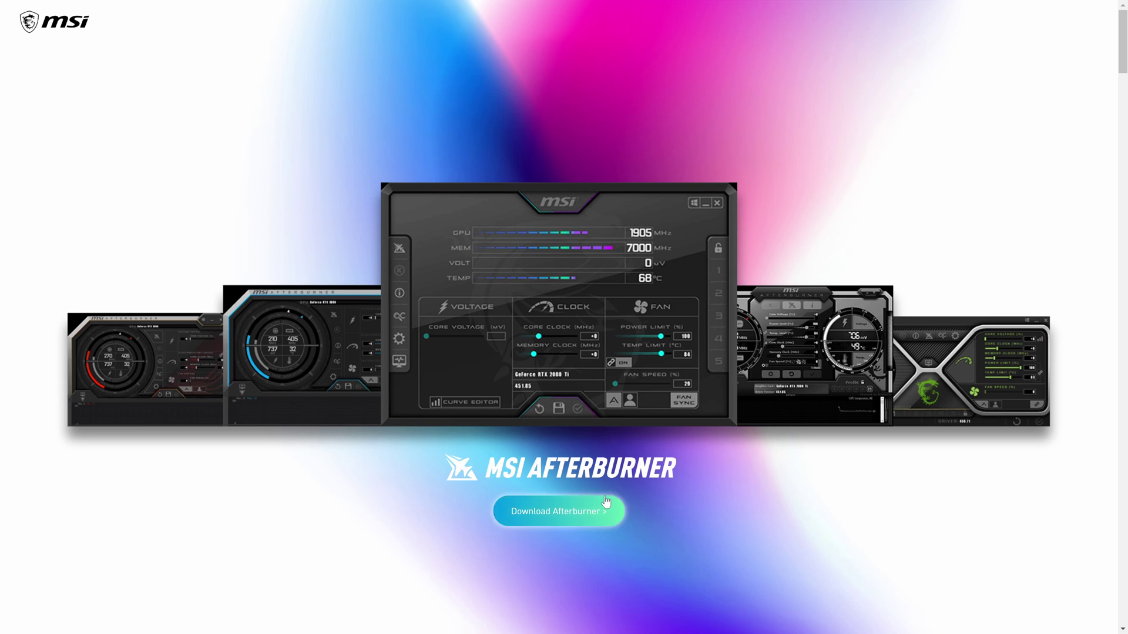
- Start the MSI Afterburner installer download with the Download Afterburner button
{"action": "left_click", "coordinate": [563, 507]}
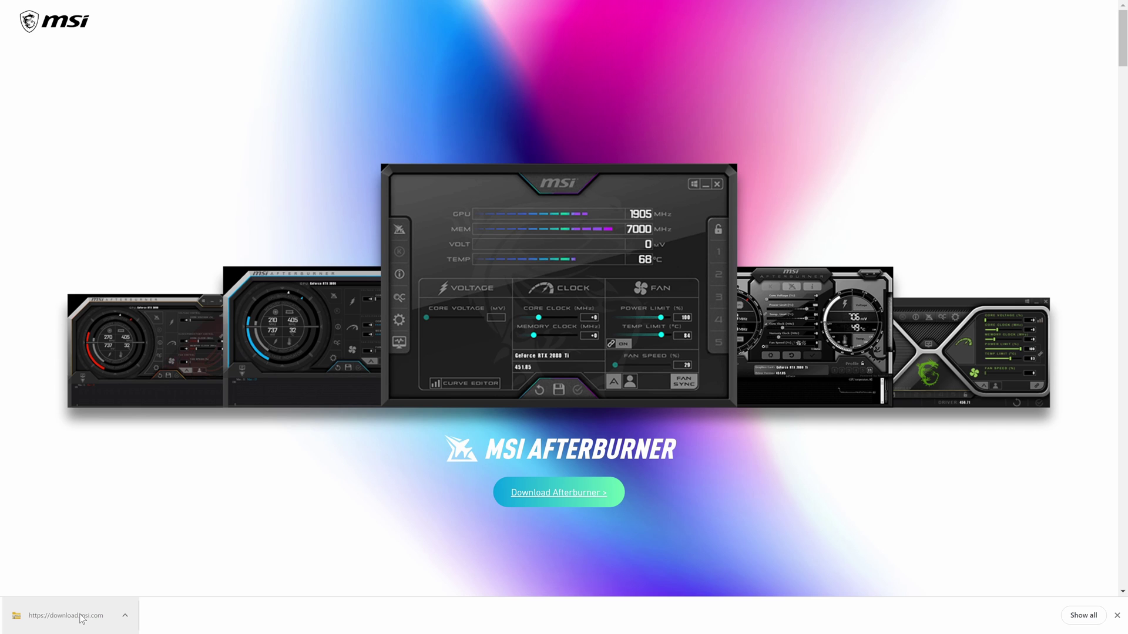
- Run the downloaded installer in English and accept the licence agreement
{"action": "left_click", "coordinate": [81, 619]}
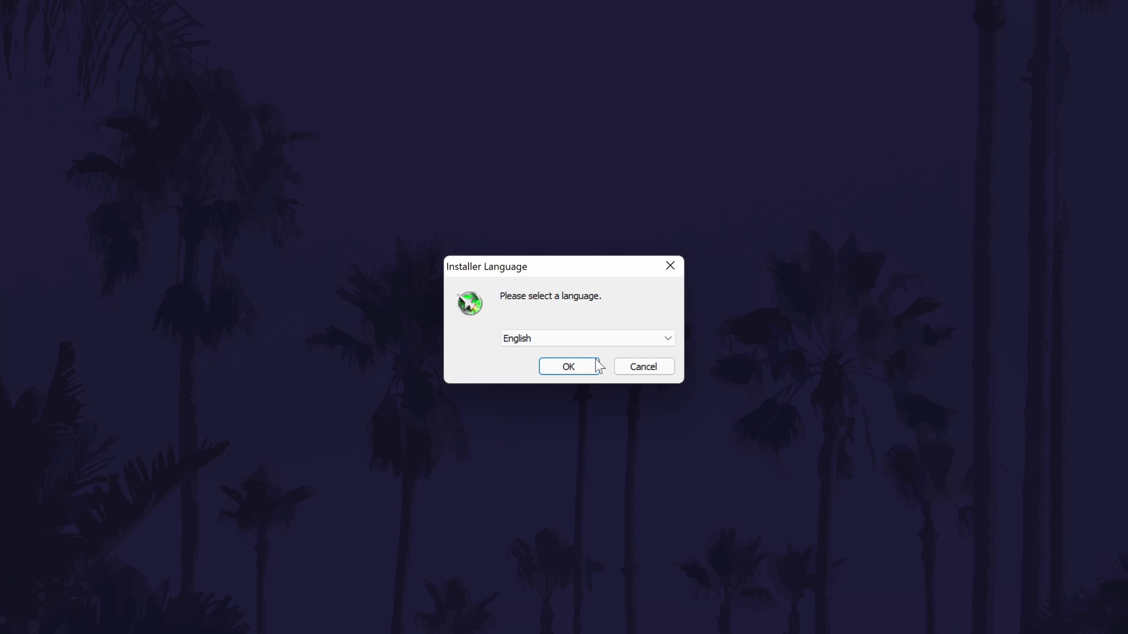
{"action": "left_click", "coordinate": [585, 368]}
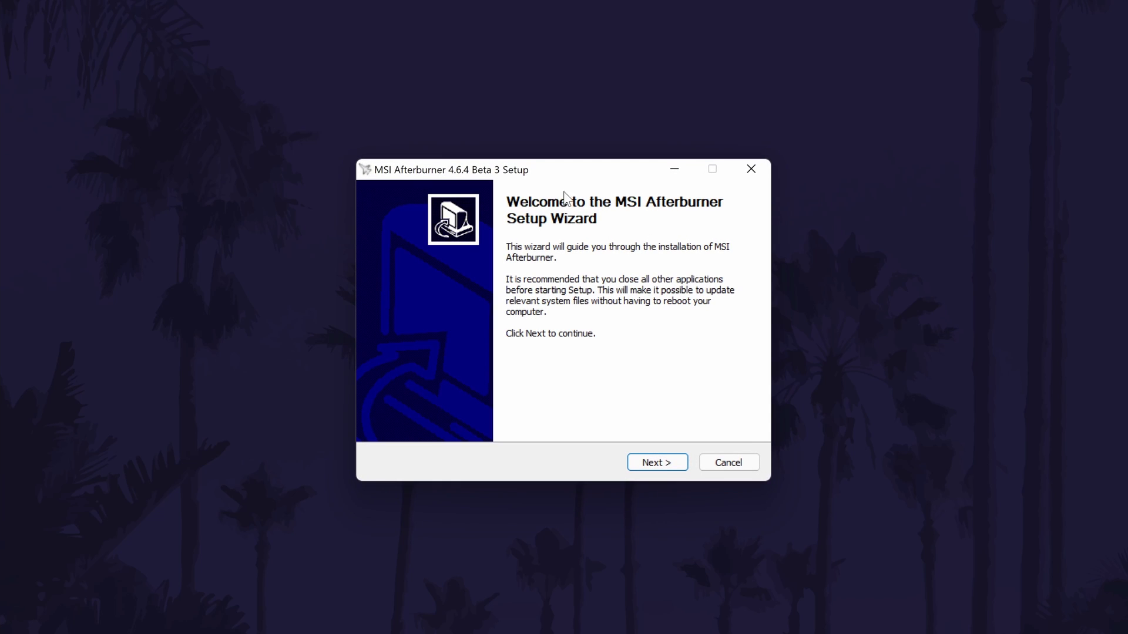
{"action": "left_click", "coordinate": [667, 463]}
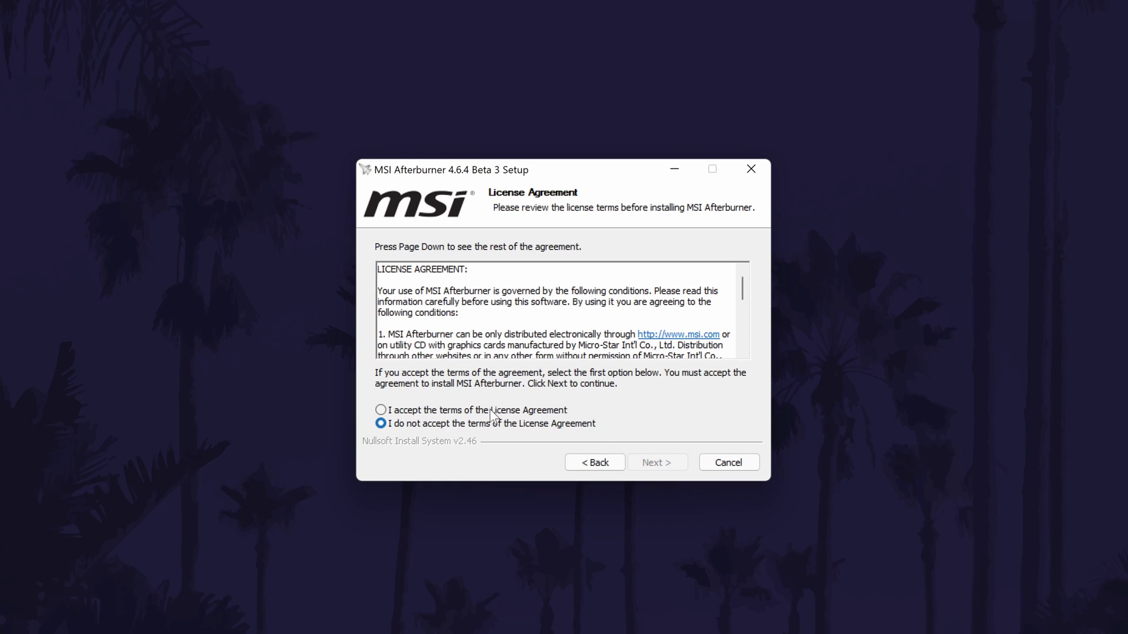
{"action": "left_click", "coordinate": [491, 411]}
- Keep both components and the default C:\Program Files (x86)\MSI Afterburner\ install folder
{"action": "left_click", "coordinate": [668, 461]}
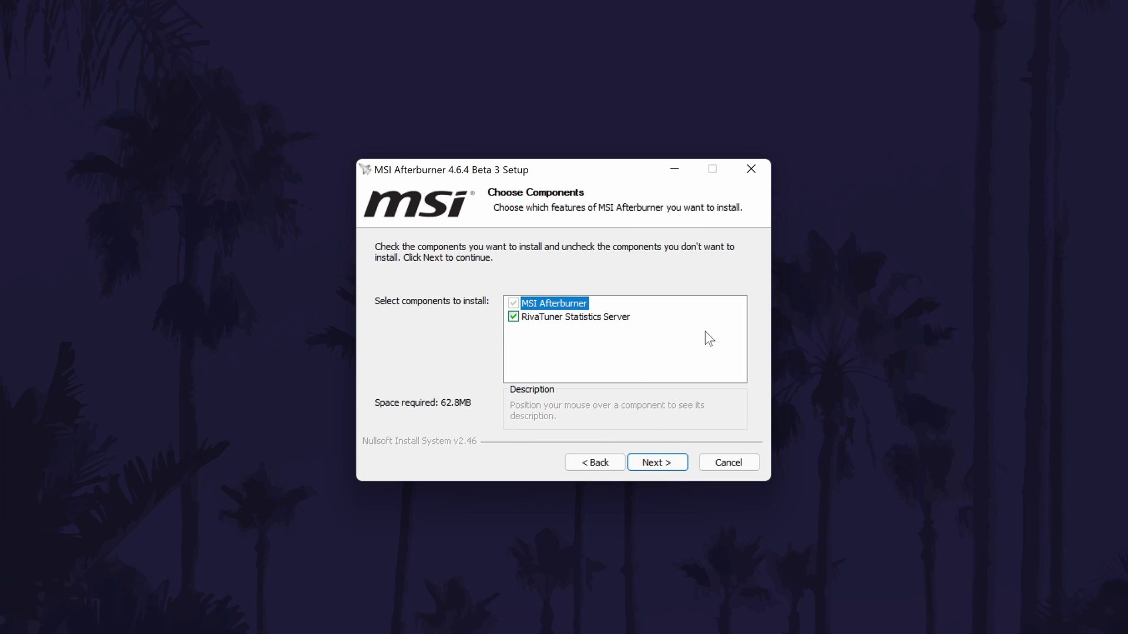
{"action": "key", "text": "Return"}
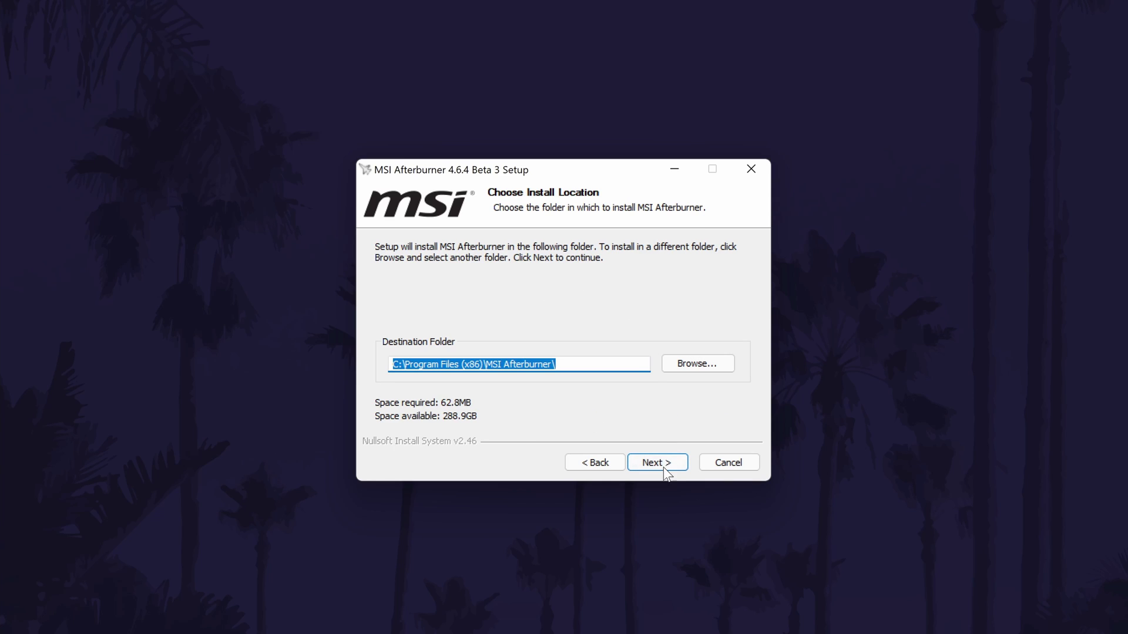
{"action": "left_click", "coordinate": [662, 464]}
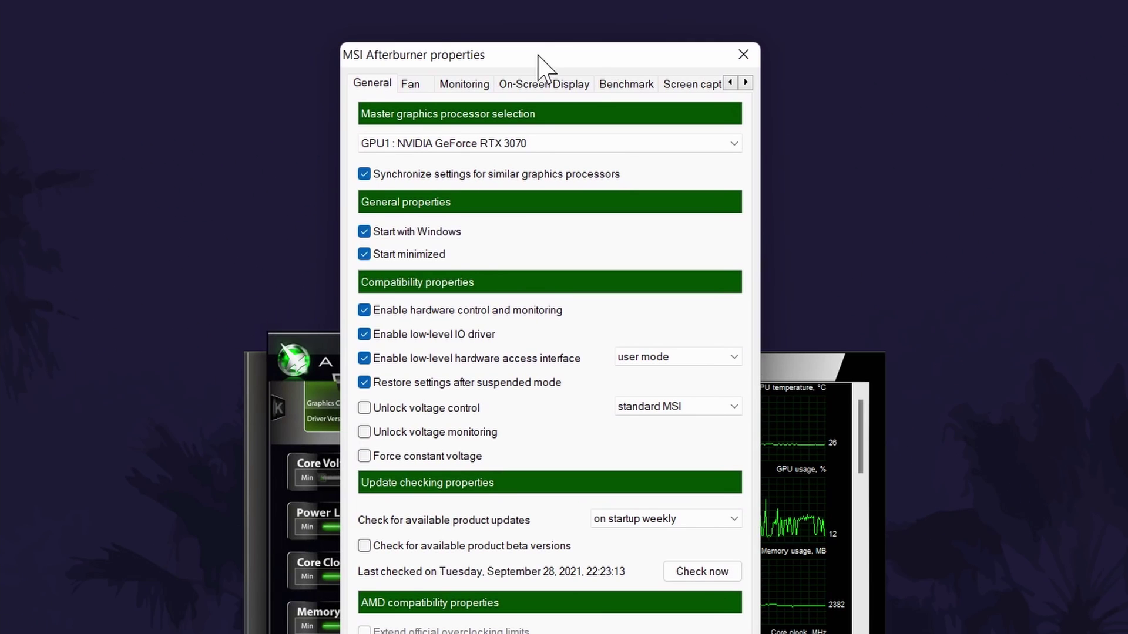
- Switch Afterburner's properties to the On-Screen Display tab to check the INSERT toggle hotkey
{"action": "left_click", "coordinate": [552, 79]}
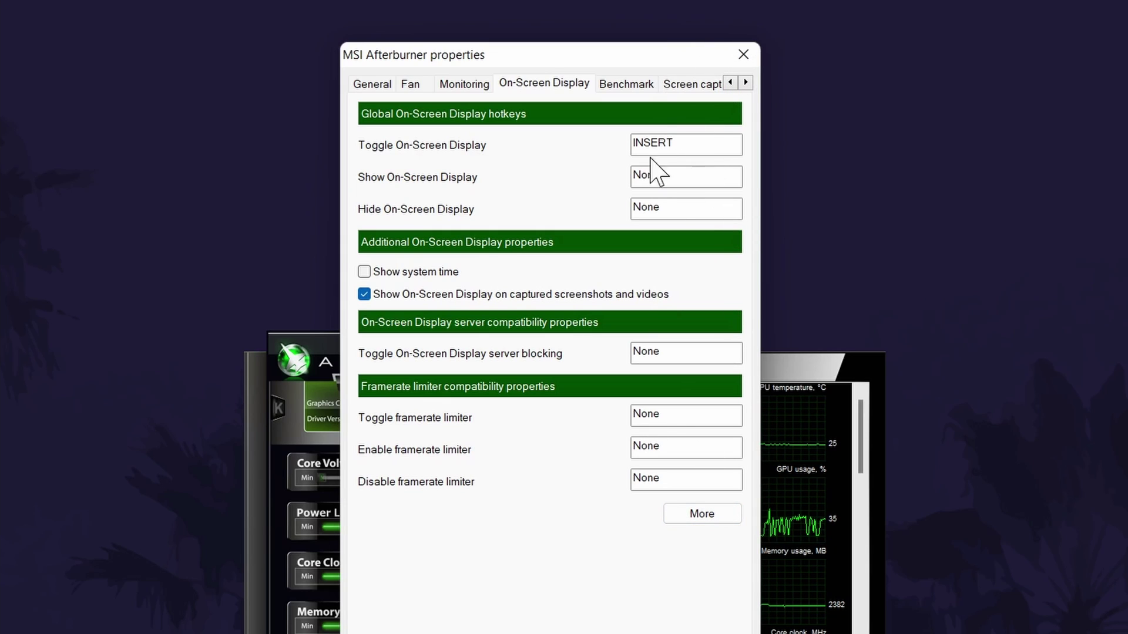
- On the Monitoring tab, make sure the Framerate graph is ticked to Show in On-Screen Display
{"action": "left_click", "coordinate": [478, 84]}
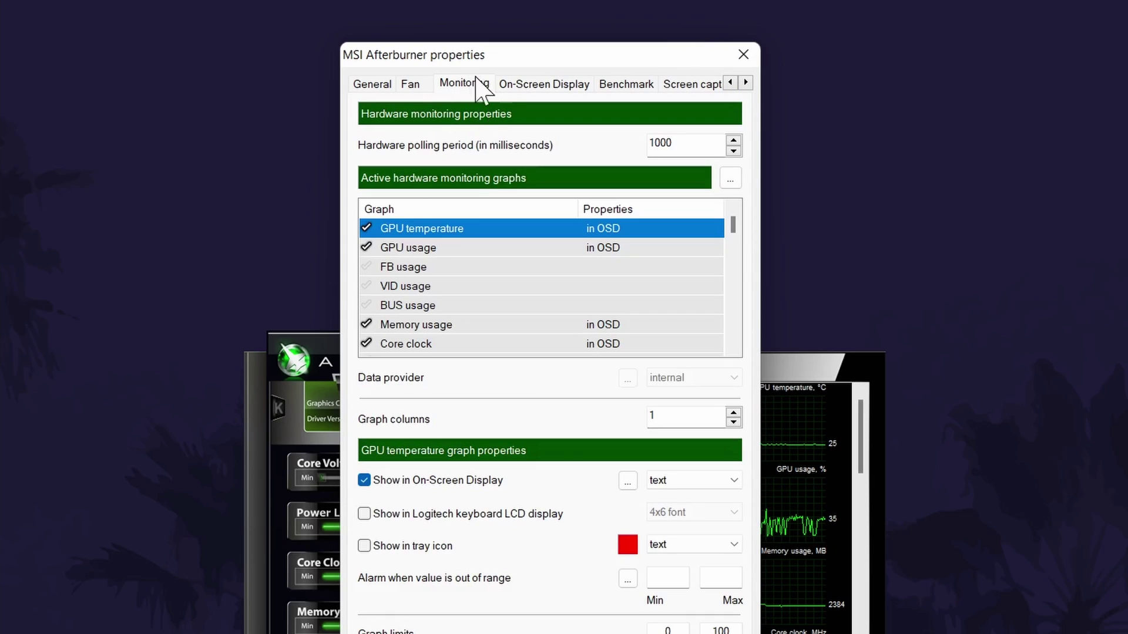
{"action": "scroll", "coordinate": [466, 286], "scroll_direction": "down", "scroll_amount": 1}
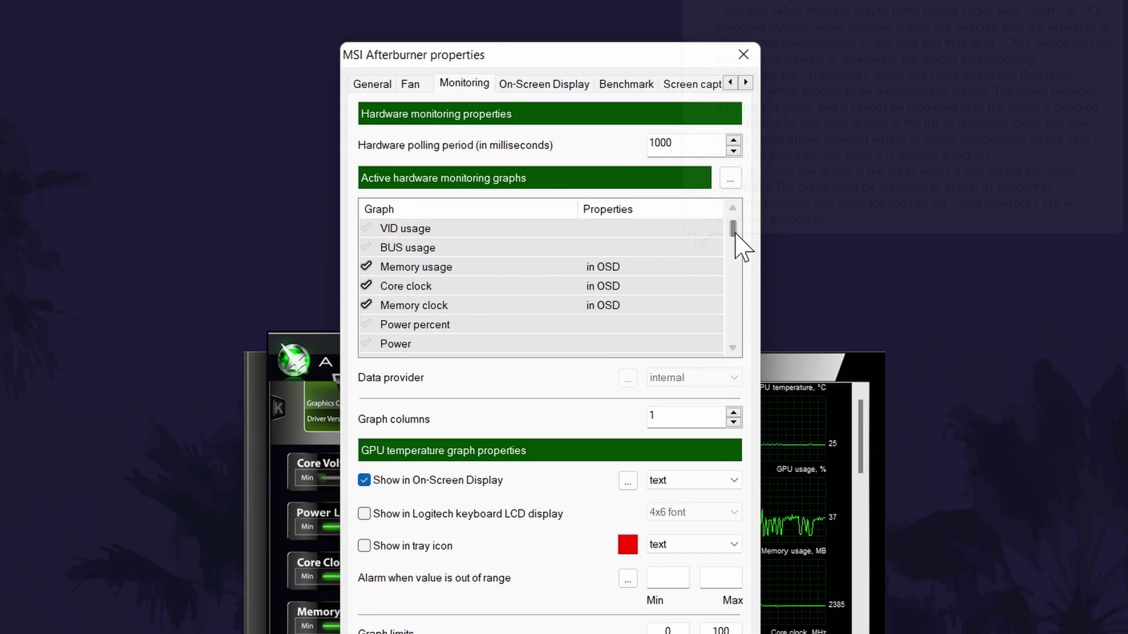
{"action": "left_click_drag", "start_coordinate": [733, 230], "coordinate": [742, 353]}
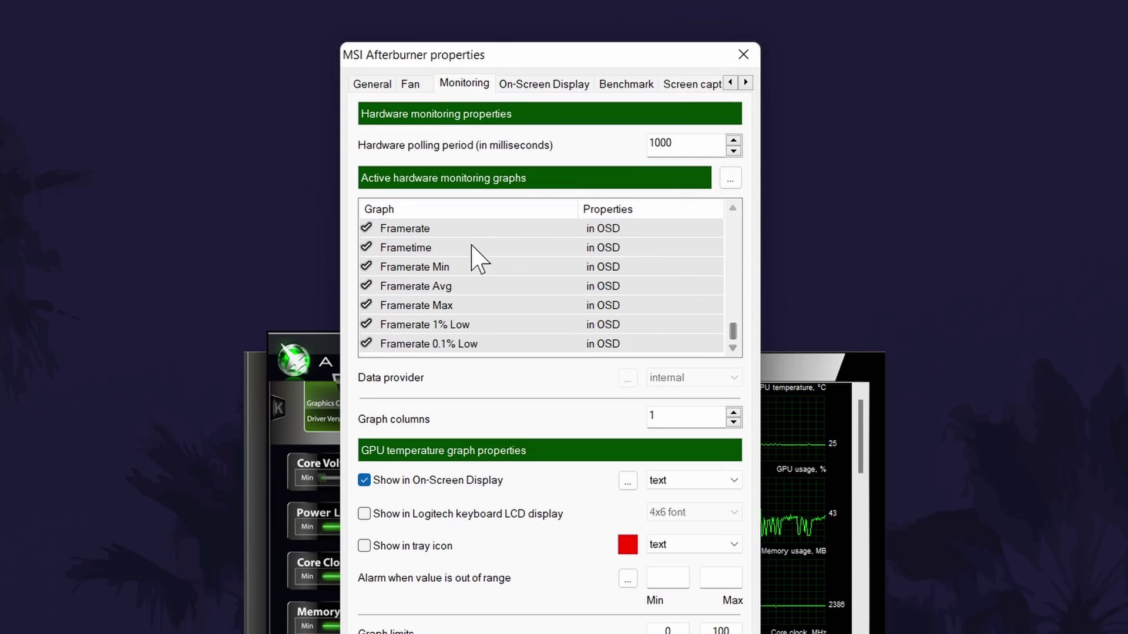
{"action": "scroll", "coordinate": [421, 250], "scroll_direction": "up", "scroll_amount": 1}
{"action": "left_click", "coordinate": [521, 291]}
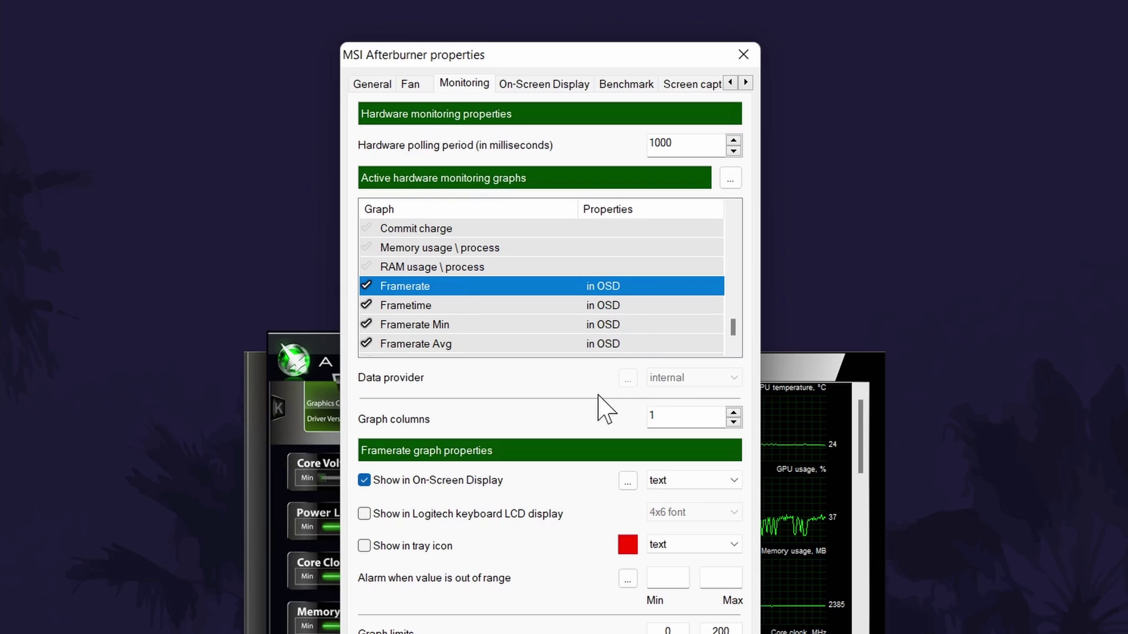
{"action": "left_click", "coordinate": [365, 480]}
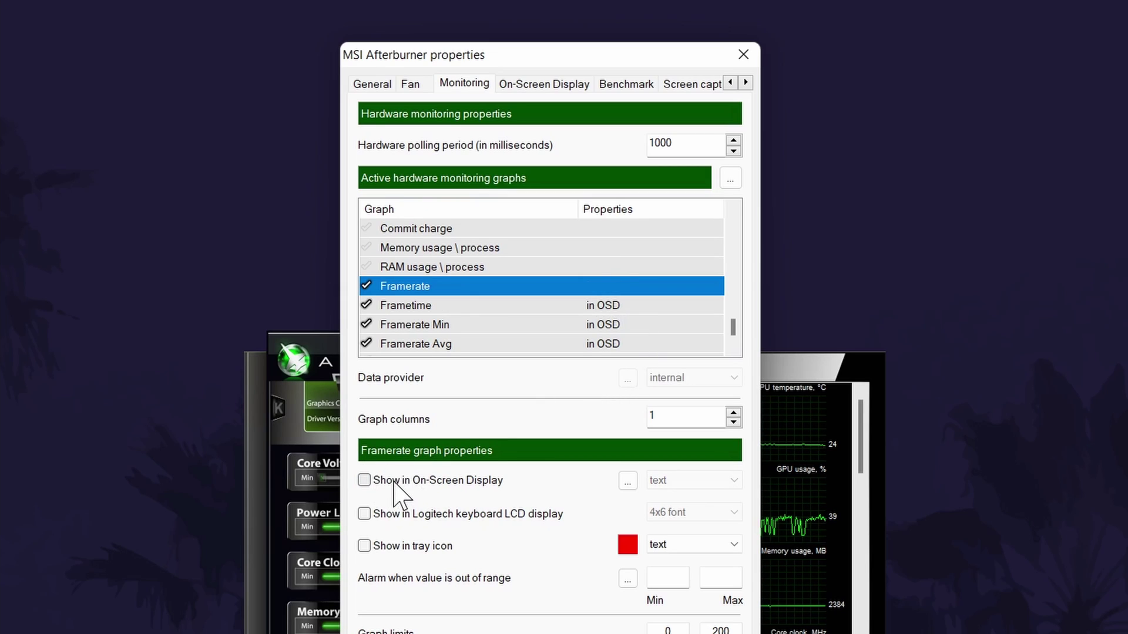
{"action": "left_click", "coordinate": [394, 481]}
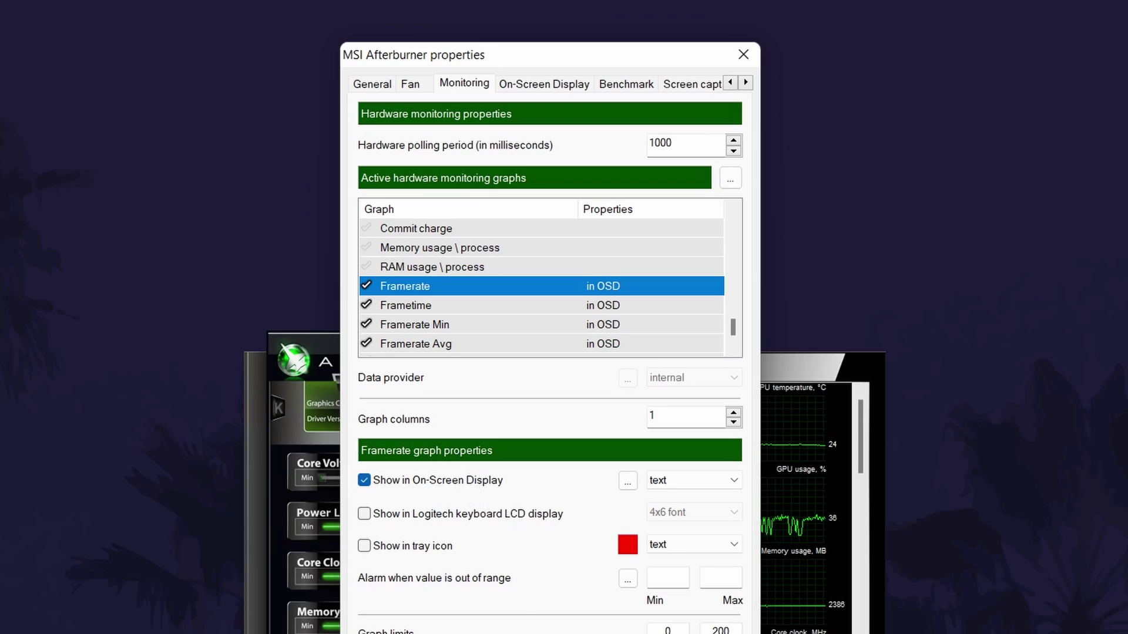
- Check that Frametime, Framerate Min and Framerate Avg also show in the on-screen display
{"action": "left_click", "coordinate": [520, 306]}
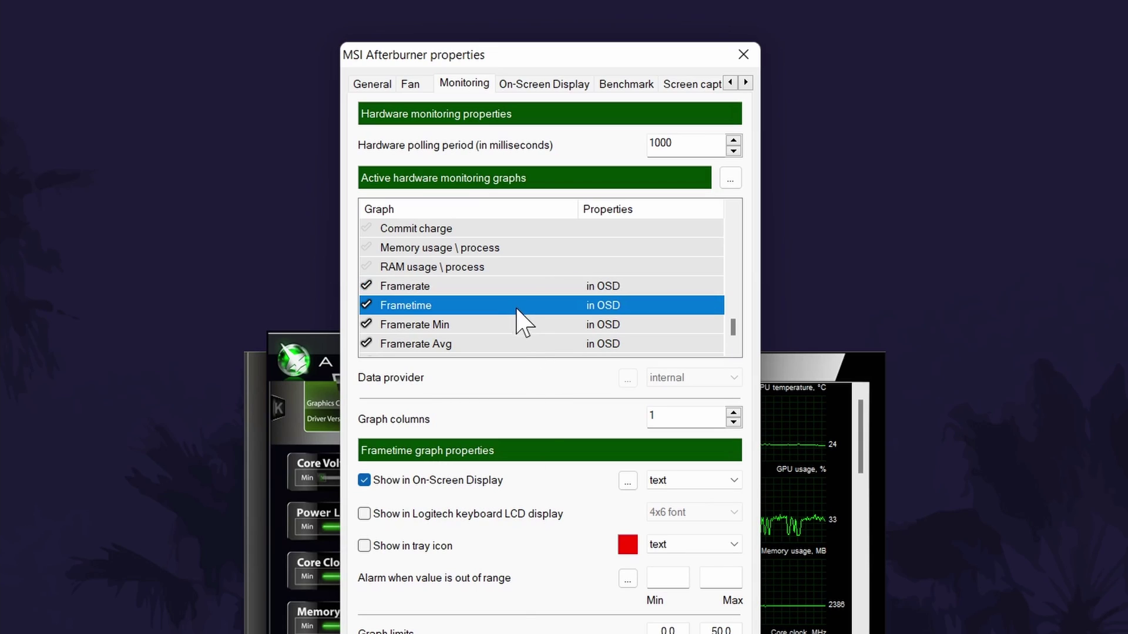
{"action": "left_click", "coordinate": [523, 325]}
{"action": "left_click", "coordinate": [526, 345]}
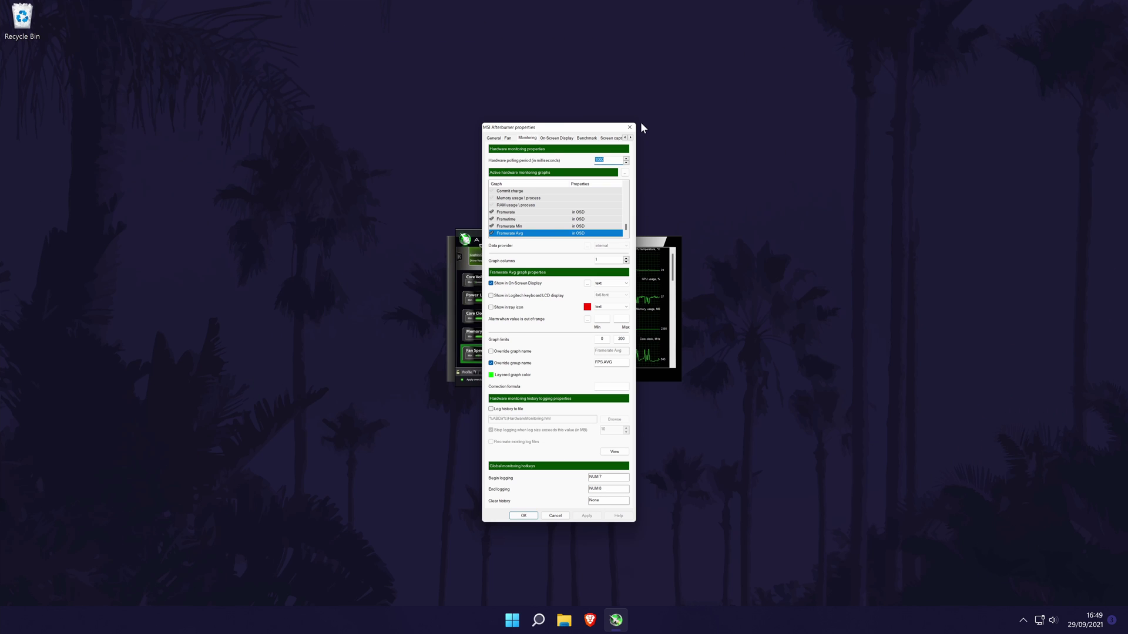
- Save and close Afterburner, then open RTSS from the tray and set Show On-Screen Display to ON
{"action": "left_click", "coordinate": [629, 127]}
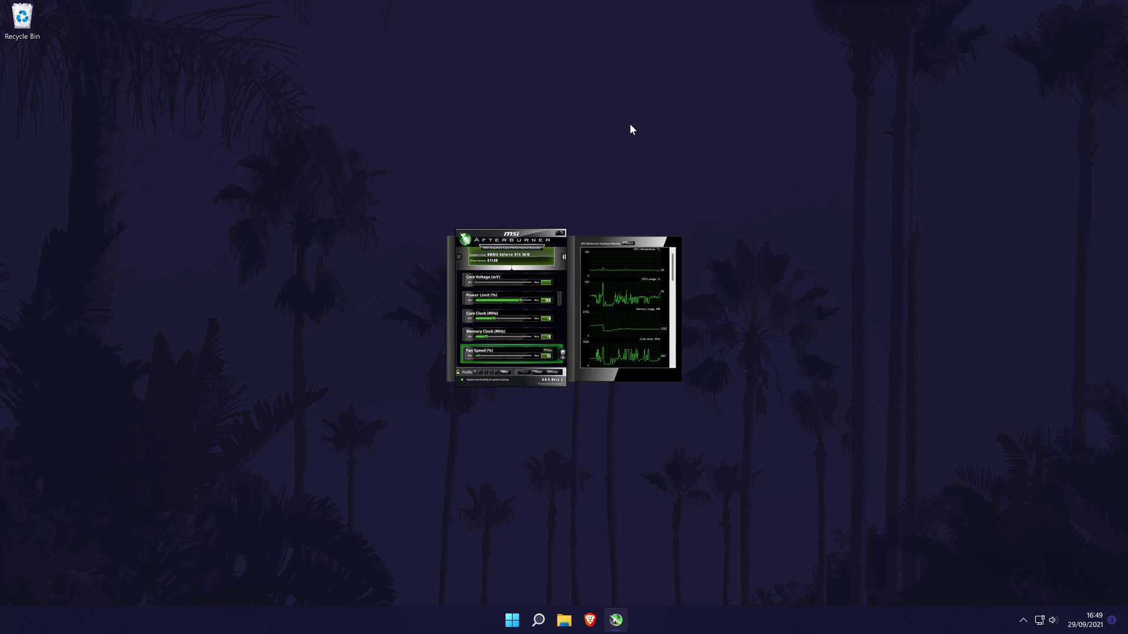
{"action": "left_click", "coordinate": [557, 233]}
{"action": "left_click", "coordinate": [1023, 620]}
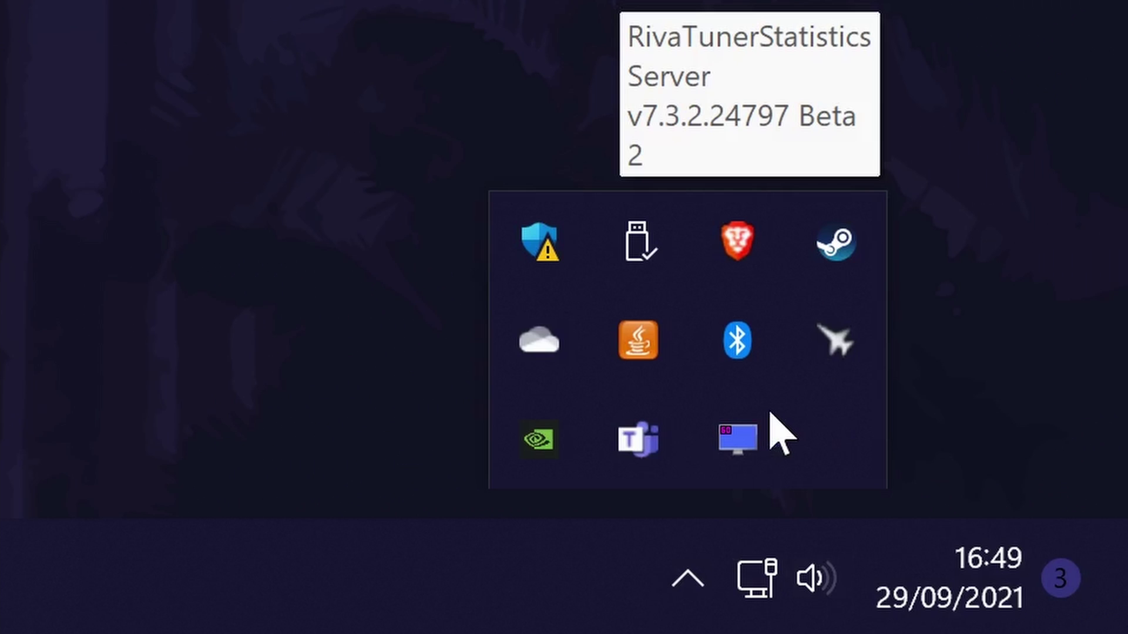
{"action": "left_click", "coordinate": [739, 438]}
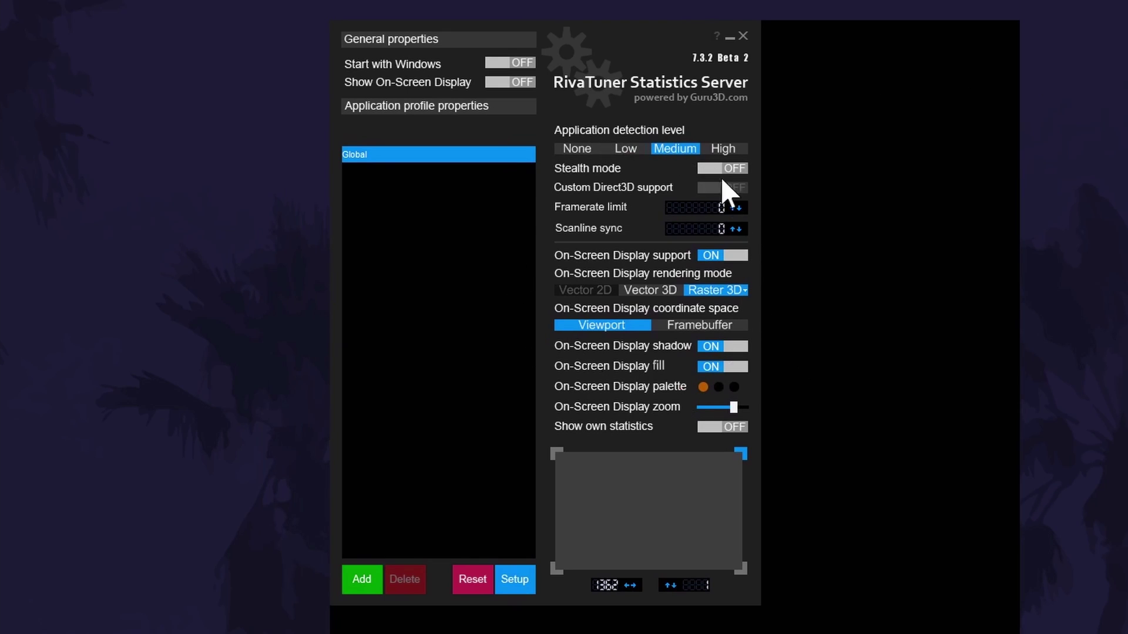
{"action": "left_click", "coordinate": [517, 81]}
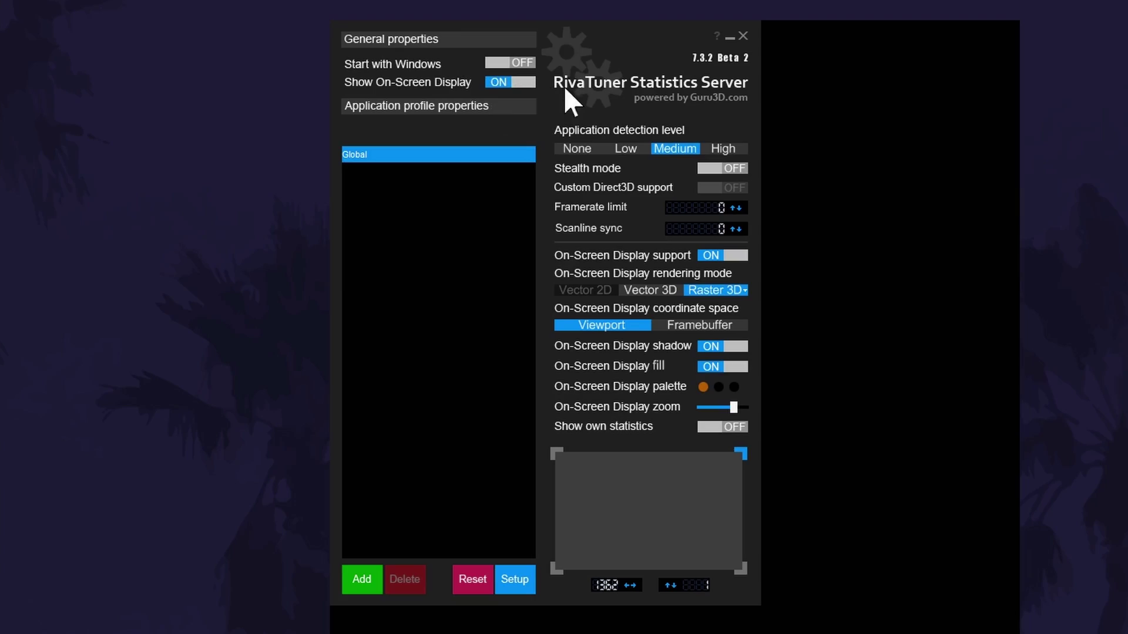